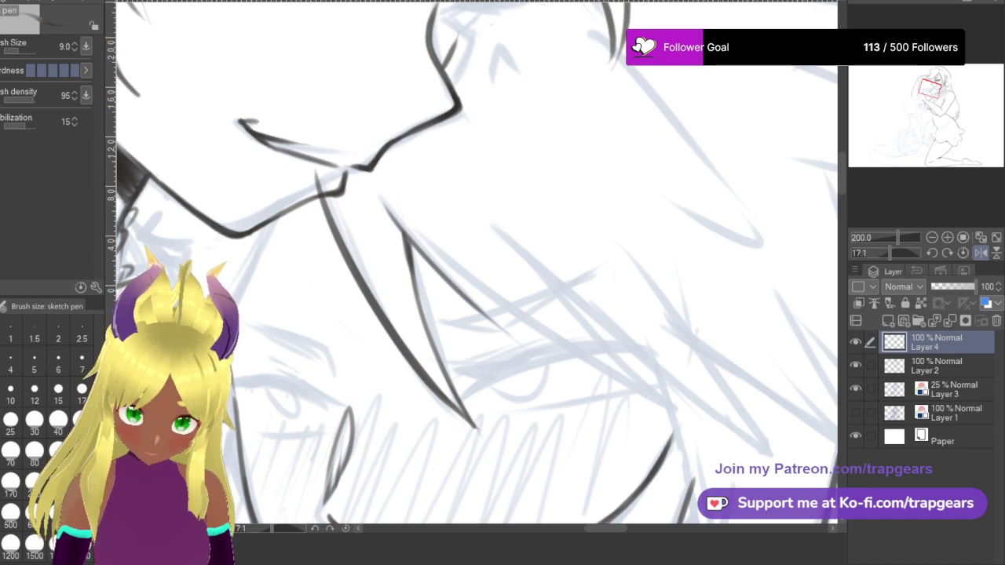
Examine the inked line art and the rough sketch of both figures at full view, mirrored and unmirrored.
{"action": "scroll", "coordinate": [375, 302], "scroll_direction": "down", "scroll_amount": 3}
{"action": "left_click_drag", "start_coordinate": [377, 304], "coordinate": [397, 229]}
{"action": "scroll", "coordinate": [400, 227], "scroll_direction": "up", "scroll_amount": 1}
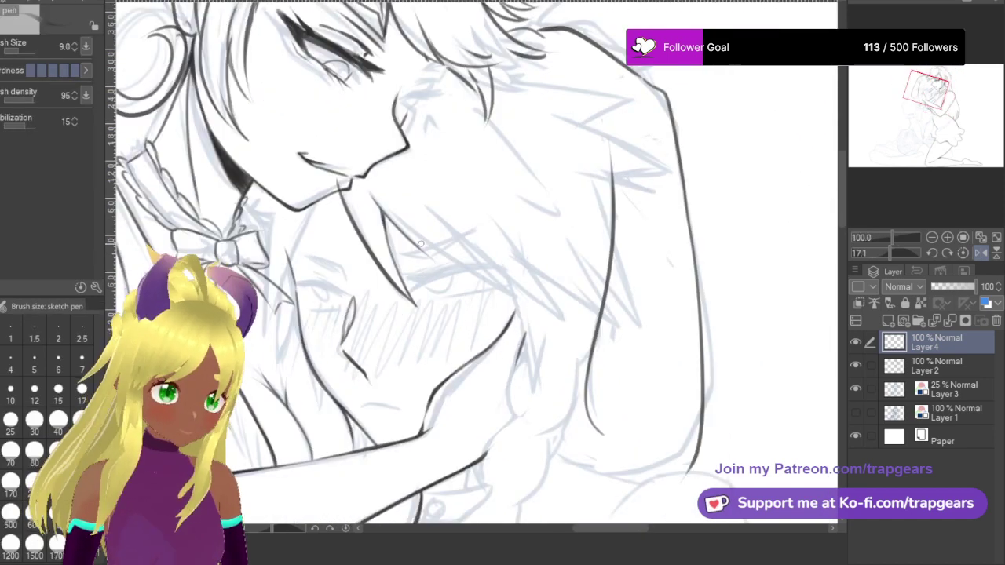
{"action": "left_click_drag", "start_coordinate": [382, 322], "coordinate": [391, 351]}
{"action": "key", "text": "space"}
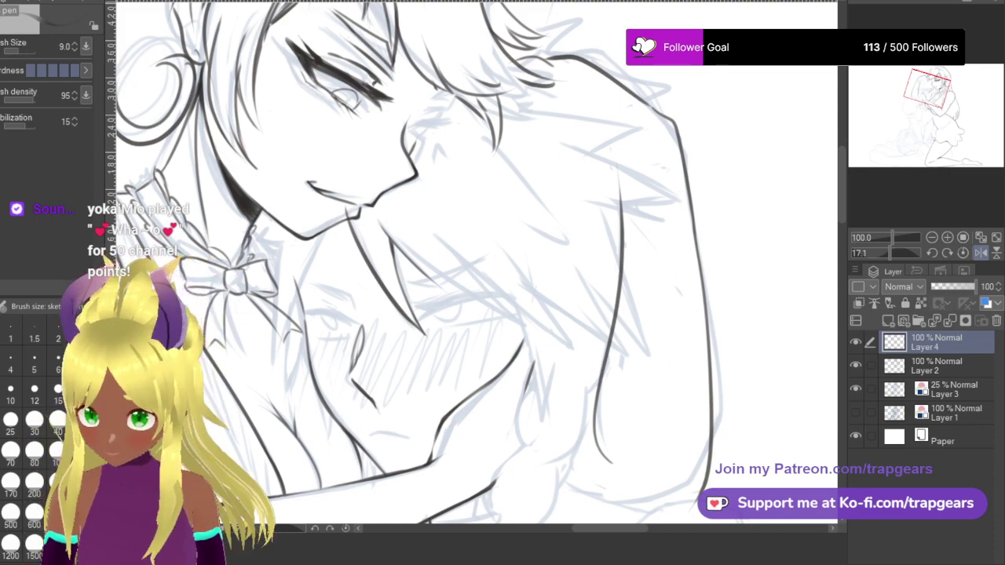
{"action": "scroll", "coordinate": [260, 269], "scroll_direction": "down", "scroll_amount": 1}
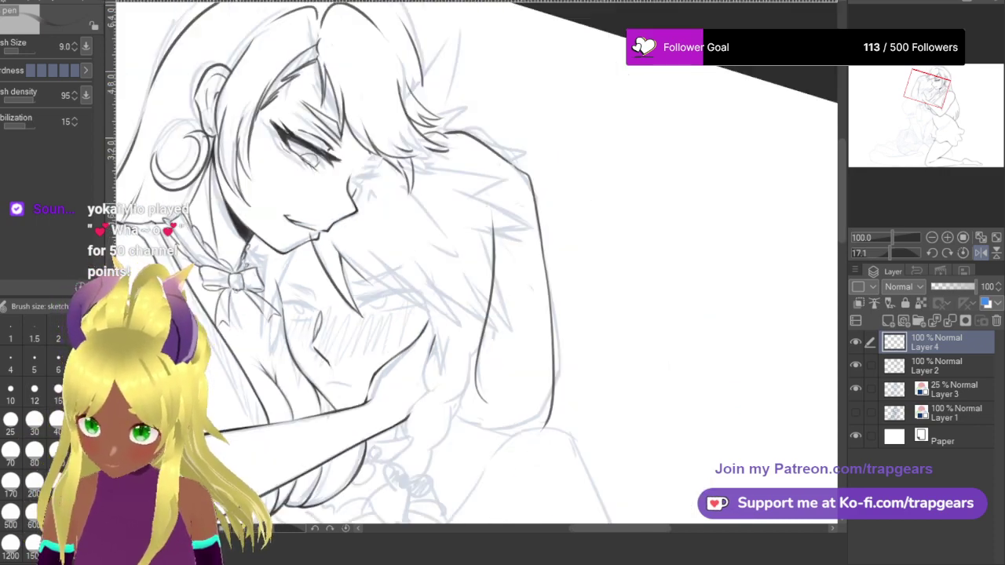
{"action": "left_click_drag", "start_coordinate": [259, 269], "coordinate": [382, 196]}
{"action": "scroll", "coordinate": [254, 263], "scroll_direction": "down", "scroll_amount": 1}
{"action": "left_click_drag", "start_coordinate": [263, 317], "coordinate": [399, 246]}
{"action": "key", "text": "h"}
{"action": "key", "text": "h"}
{"action": "scroll", "coordinate": [332, 351], "scroll_direction": "down", "scroll_amount": 2}
{"action": "key", "text": "p"}
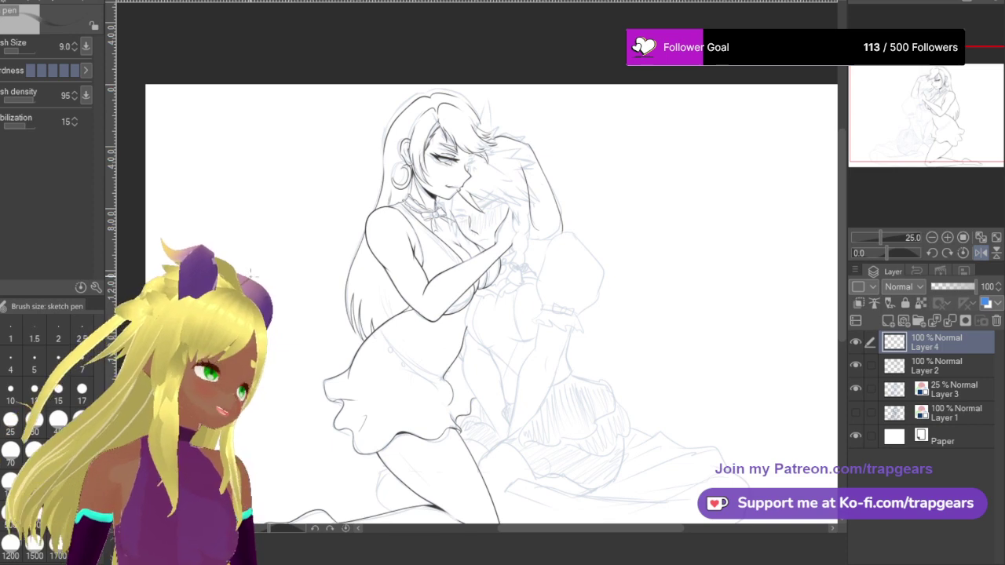
{"action": "key", "text": "h"}
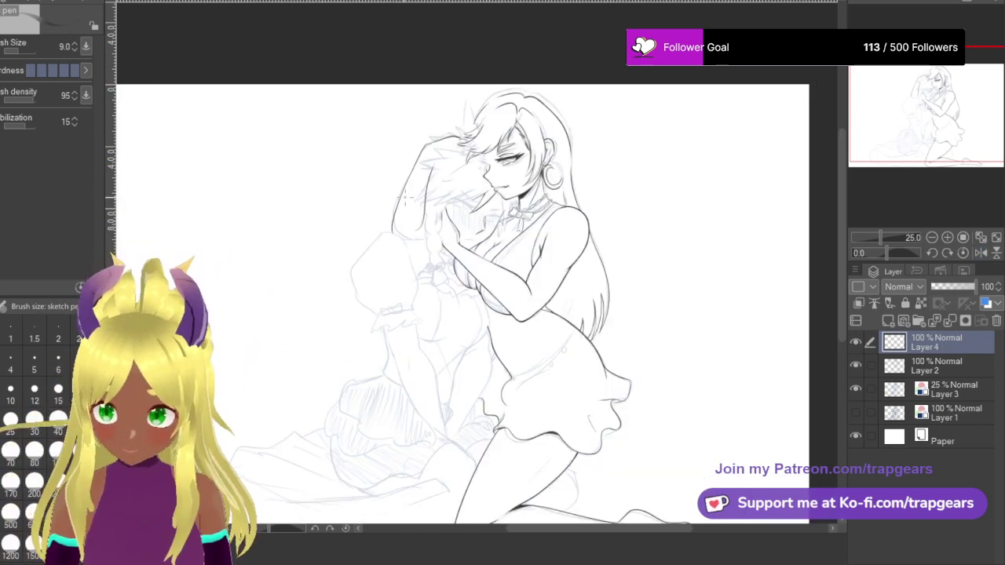
{"action": "scroll", "coordinate": [409, 197], "scroll_direction": "up", "scroll_amount": 1}
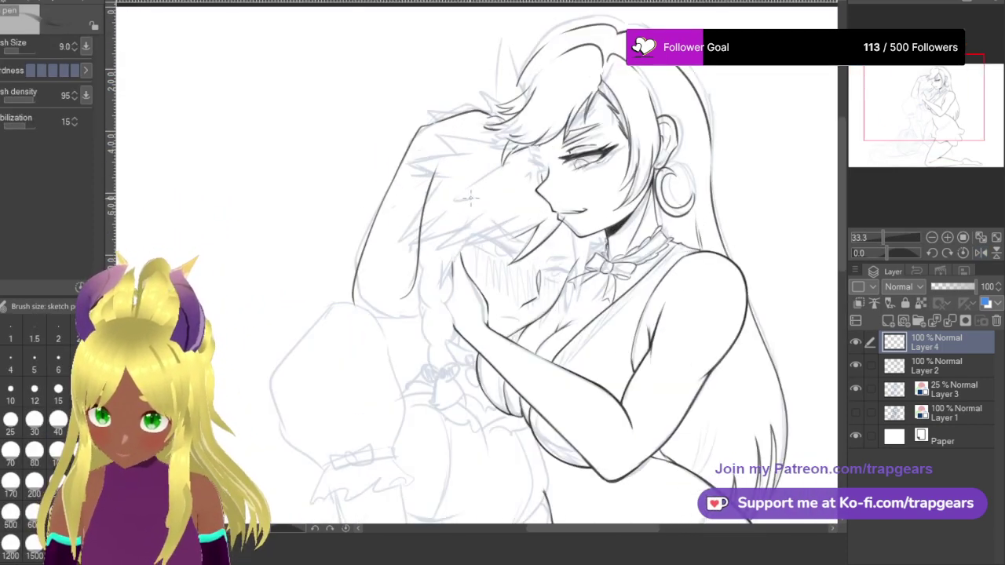
Ink the short inner stroke of the second fringe lock over the embraced figure's face, with the canvas rotated and enlarged.
{"action": "key", "text": "r"}
{"action": "left_click_drag", "start_coordinate": [471, 198], "coordinate": [427, 220]}
{"action": "scroll", "coordinate": [496, 206], "scroll_direction": "up", "scroll_amount": 4}
{"action": "key", "text": "e"}
{"action": "key", "text": "p"}
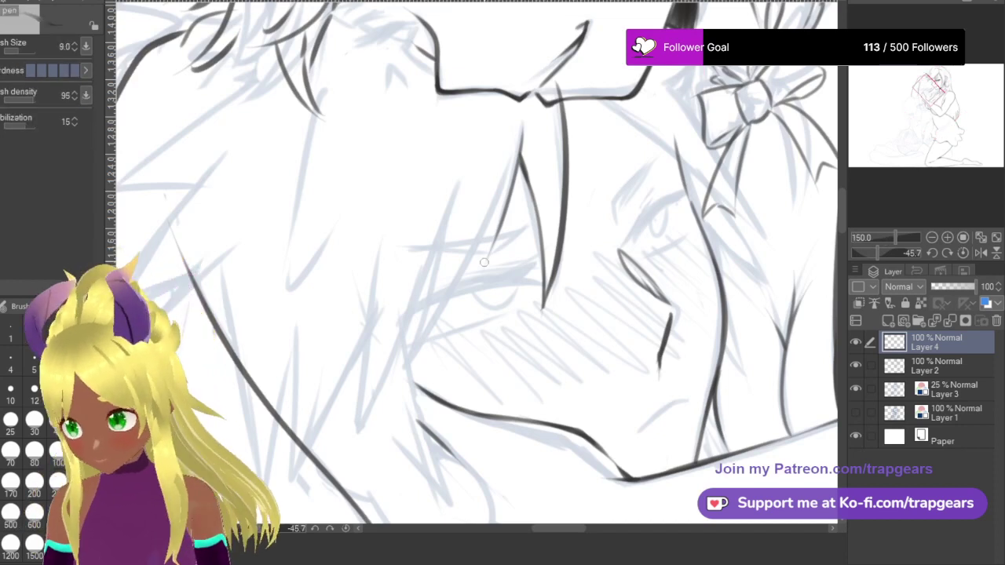
{"action": "mouse_move", "coordinate": [487, 259]}
{"action": "left_mouse_down"}
{"action": "mouse_move", "coordinate": [500, 151]}
{"action": "mouse_move", "coordinate": [505, 177]}
{"action": "left_mouse_up"}
{"action": "key", "text": "ctrl+z"}
{"action": "left_click_drag", "start_coordinate": [501, 219], "coordinate": [487, 264]}
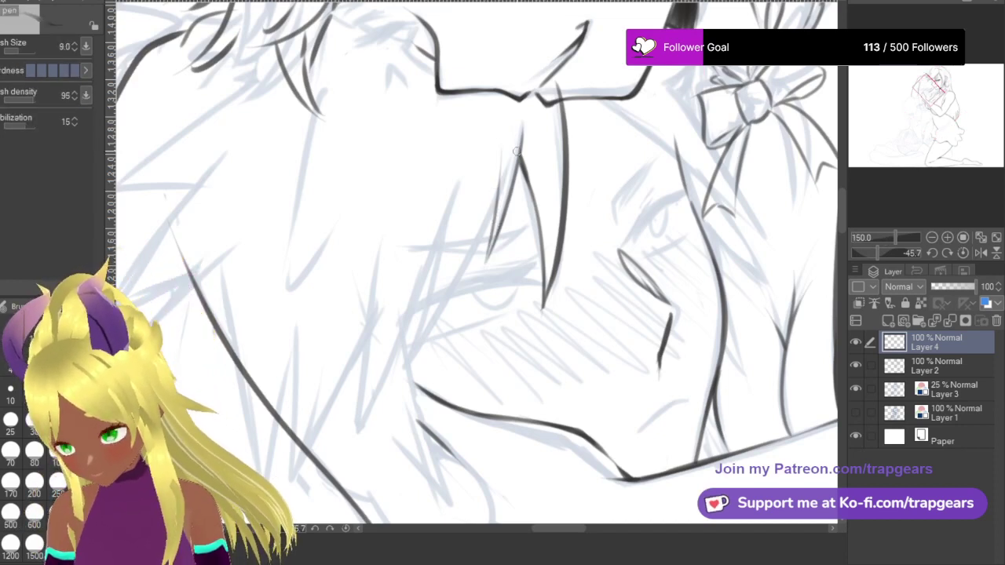
Ink a long curved stroke from the second fringe lock past the sketched eye to the side of the cheek.
{"action": "mouse_move", "coordinate": [502, 168]}
{"action": "left_mouse_down"}
{"action": "mouse_move", "coordinate": [447, 303]}
{"action": "mouse_move", "coordinate": [399, 386]}
{"action": "mouse_move", "coordinate": [395, 377]}
{"action": "left_mouse_up"}
{"action": "key", "text": "ctrl+z"}
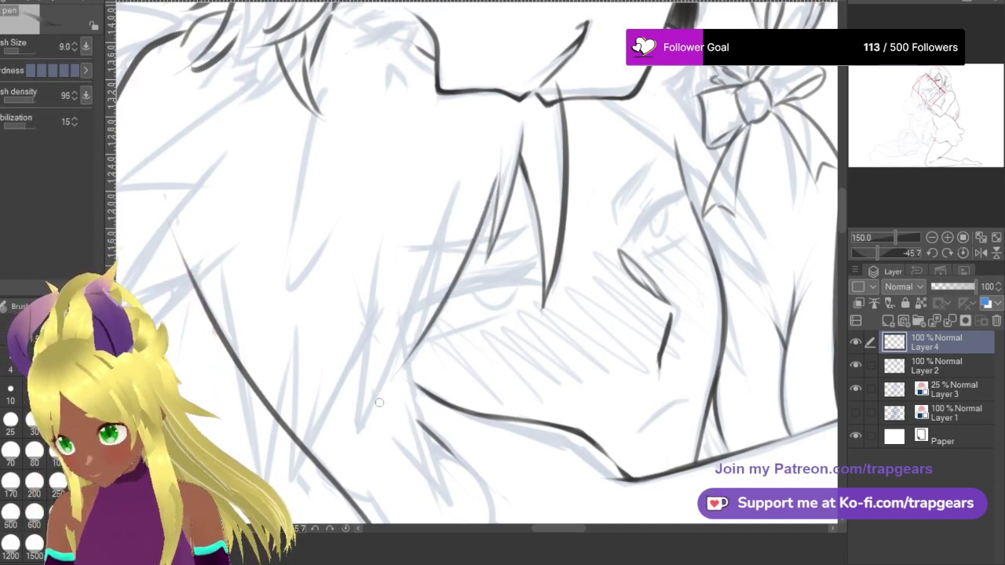
{"action": "key", "text": "ctrl+z"}
{"action": "key", "text": "ctrl+y"}
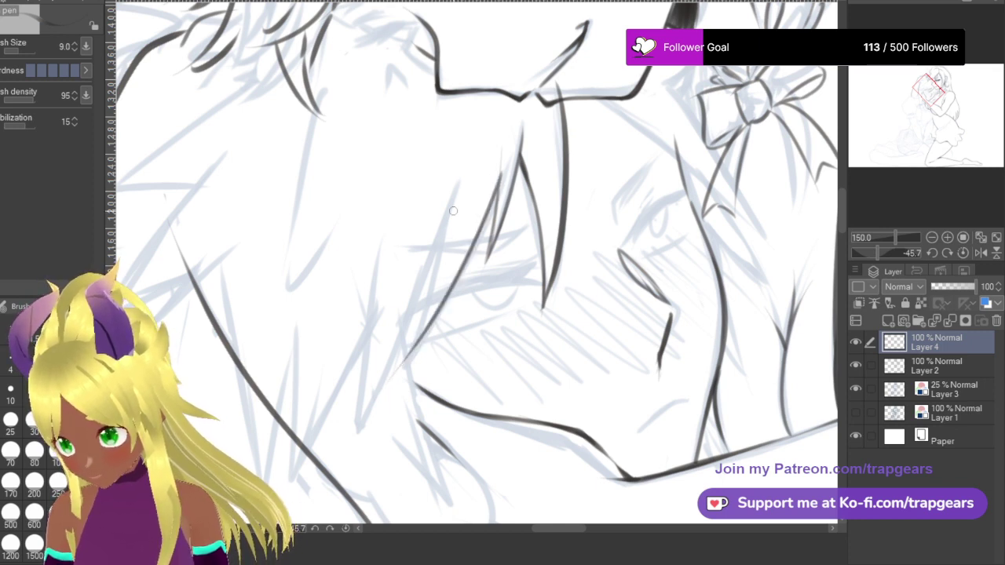
{"action": "key", "text": "ctrl+z"}
{"action": "key", "text": "ctrl+y"}
{"action": "left_click_drag", "start_coordinate": [454, 185], "coordinate": [407, 358]}
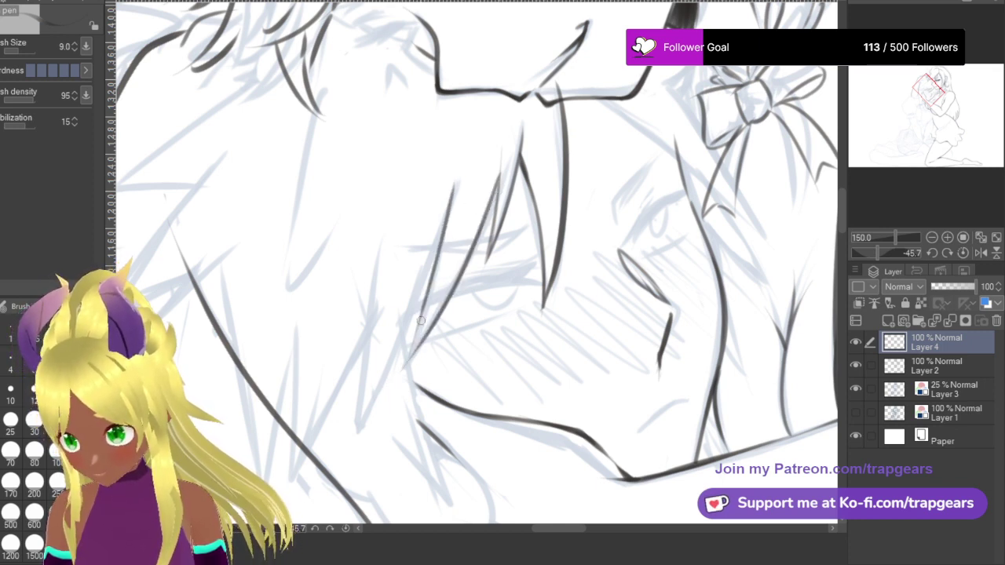
{"action": "key", "text": "ctrl+z"}
{"action": "left_click_drag", "start_coordinate": [453, 188], "coordinate": [404, 370]}
{"action": "key", "text": "ctrl+z"}
{"action": "scroll", "coordinate": [419, 272], "scroll_direction": "down", "scroll_amount": 4}
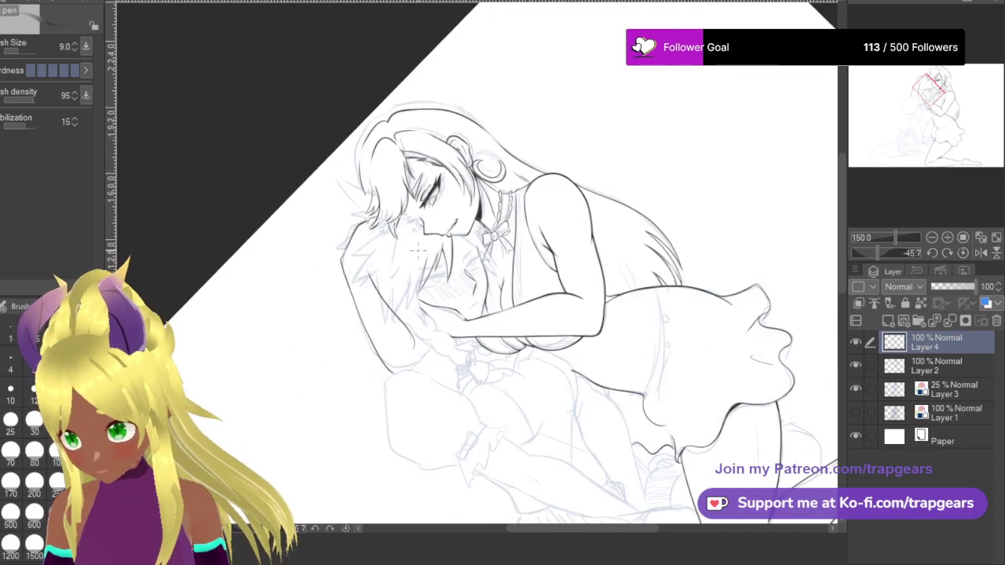
{"action": "key", "text": "ctrl+at"}
{"action": "scroll", "coordinate": [418, 250], "scroll_direction": "down", "scroll_amount": 3}
{"action": "left_click_drag", "start_coordinate": [397, 299], "coordinate": [403, 254]}
{"action": "scroll", "coordinate": [403, 253], "scroll_direction": "up", "scroll_amount": 4}
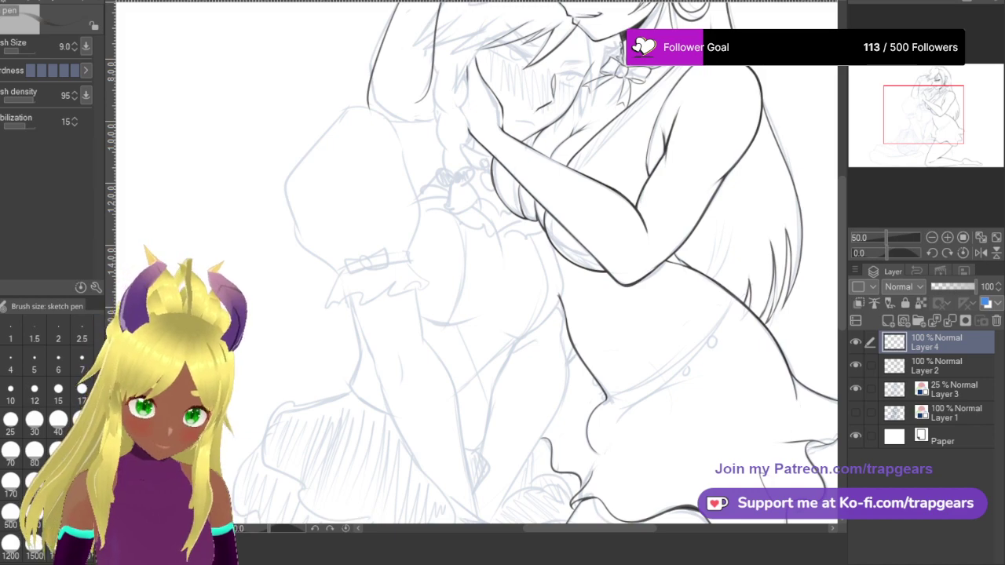
{"action": "mouse_move", "coordinate": [361, 36]}
{"action": "left_mouse_down"}
{"action": "mouse_move", "coordinate": [404, 209]}
{"action": "mouse_move", "coordinate": [443, 234]}
{"action": "mouse_move", "coordinate": [455, 282]}
{"action": "mouse_move", "coordinate": [447, 247]}
{"action": "mouse_move", "coordinate": [430, 299]}
{"action": "mouse_move", "coordinate": [437, 252]}
{"action": "left_mouse_up"}
{"action": "key", "text": "h"}
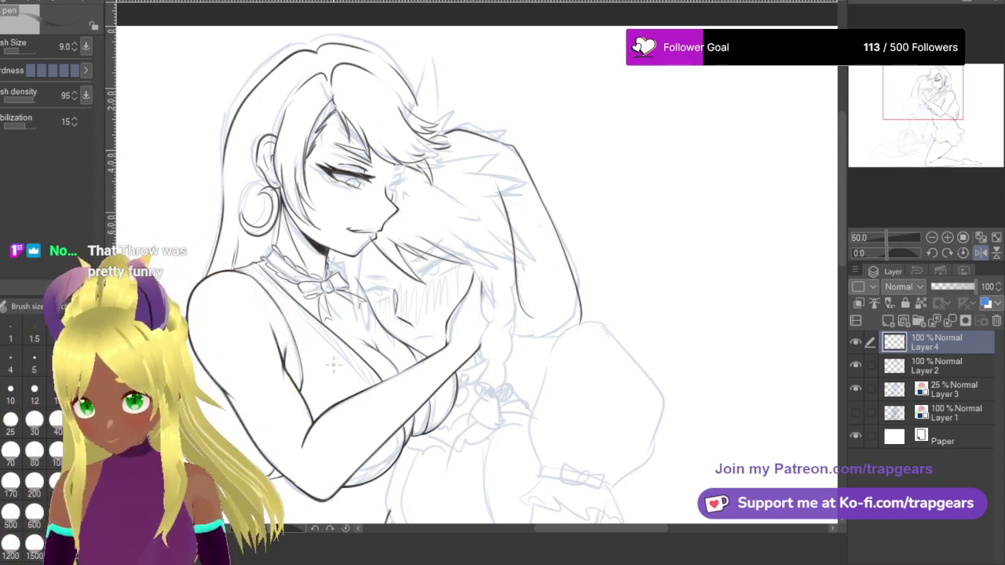
Ink the upper stroke of the long fringe lock so it tapers to a point beside the cheek, using a mirrored, rotated view.
{"action": "scroll", "coordinate": [459, 258], "scroll_direction": "up", "scroll_amount": 4}
{"action": "key", "text": "shift+space"}
{"action": "mouse_move", "coordinate": [518, 290]}
{"action": "left_mouse_down"}
{"action": "mouse_move", "coordinate": [493, 309]}
{"action": "mouse_move", "coordinate": [401, 230]}
{"action": "left_mouse_up"}
{"action": "key", "text": "e"}
{"action": "key", "text": "p"}
{"action": "key", "text": "ctrl+z"}
{"action": "left_click_drag", "start_coordinate": [506, 318], "coordinate": [398, 229]}
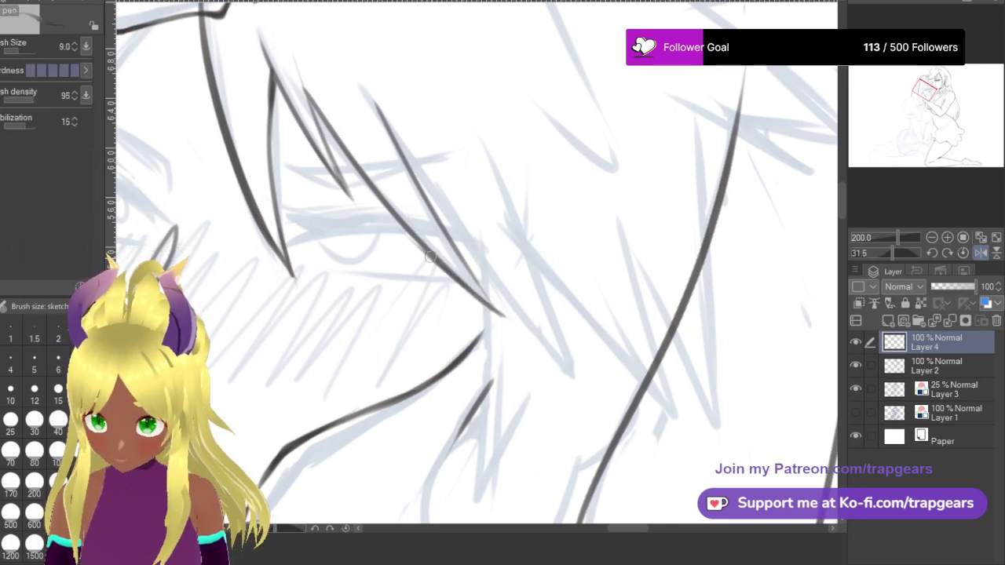
{"action": "left_click_drag", "start_coordinate": [497, 310], "coordinate": [504, 317]}
Ink both sides of the next pointed fringe lock, following the sketch to its tip beyond the cheek.
{"action": "left_click_drag", "start_coordinate": [380, 103], "coordinate": [581, 390]}
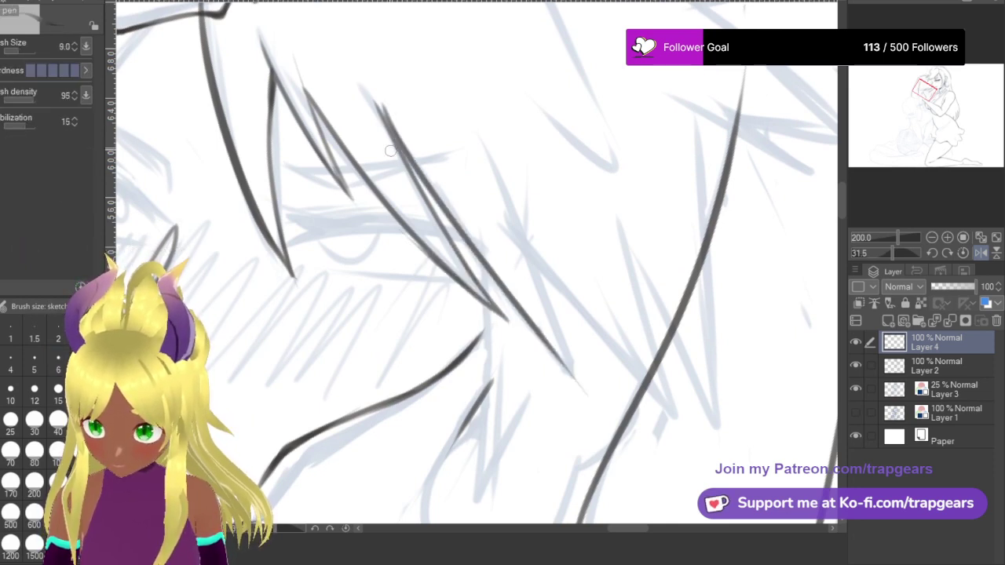
{"action": "key", "text": "ctrl+z"}
{"action": "mouse_move", "coordinate": [379, 107]}
{"action": "left_mouse_down"}
{"action": "mouse_move", "coordinate": [567, 378]}
{"action": "mouse_move", "coordinate": [504, 202]}
{"action": "left_mouse_up"}
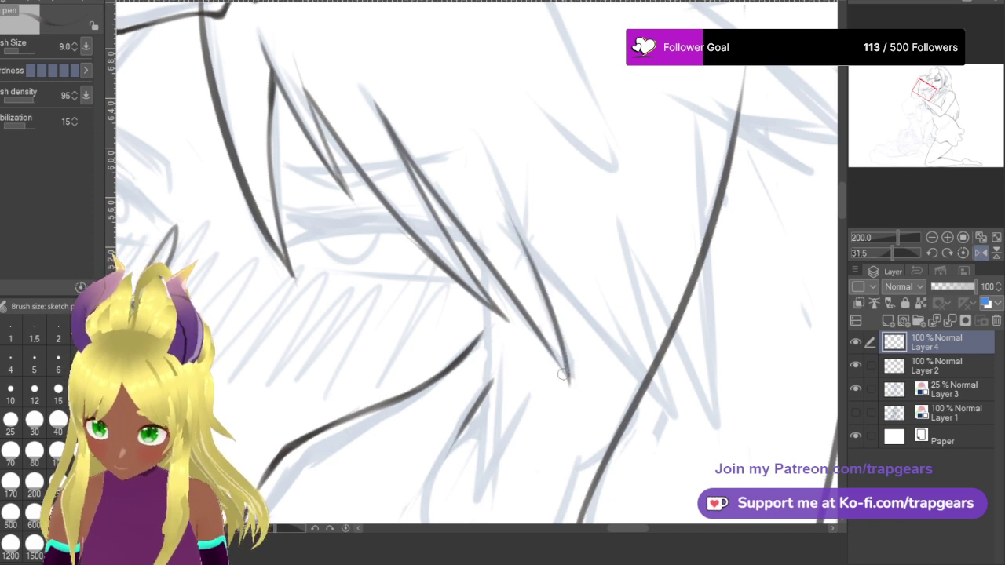
{"action": "key", "text": "ctrl+z"}
{"action": "mouse_move", "coordinate": [579, 392]}
{"action": "left_mouse_down"}
{"action": "mouse_move", "coordinate": [526, 320]}
{"action": "mouse_move", "coordinate": [460, 124]}
{"action": "left_mouse_up"}
{"action": "key", "text": "ctrl+z"}
{"action": "mouse_move", "coordinate": [575, 388]}
{"action": "left_mouse_down"}
{"action": "mouse_move", "coordinate": [485, 151]}
{"action": "mouse_move", "coordinate": [488, 271]}
{"action": "left_mouse_up"}
Ink a long hair stroke from that pointed lock outward across the line of the raised forearm.
{"action": "left_click_drag", "start_coordinate": [535, 245], "coordinate": [669, 441]}
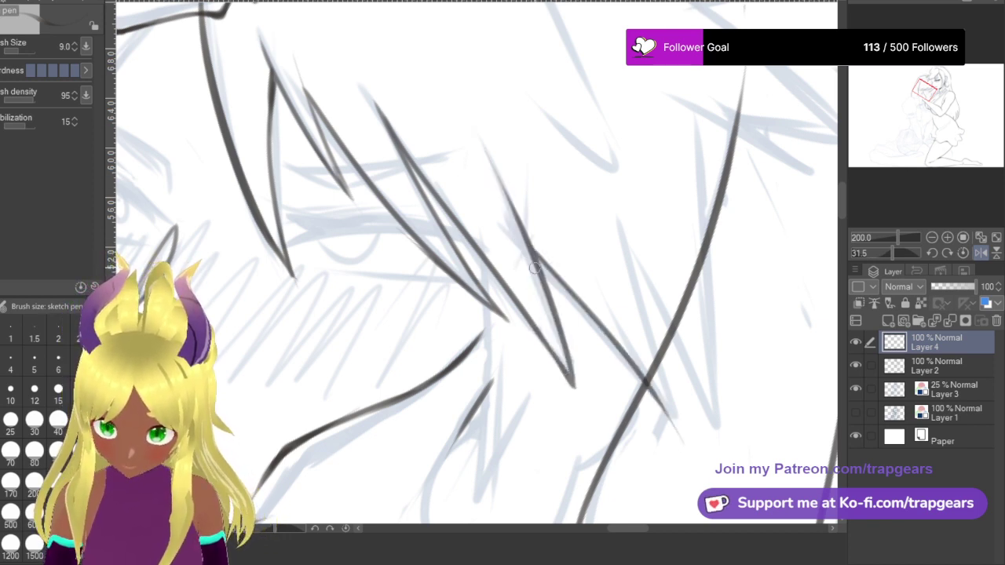
{"action": "key", "text": "ctrl+z"}
{"action": "left_click_drag", "start_coordinate": [534, 248], "coordinate": [679, 453]}
{"action": "scroll", "coordinate": [644, 411], "scroll_direction": "down", "scroll_amount": 3}
{"action": "left_click_drag", "start_coordinate": [663, 279], "coordinate": [510, 260]}
{"action": "scroll", "coordinate": [503, 255], "scroll_direction": "up", "scroll_amount": 2}
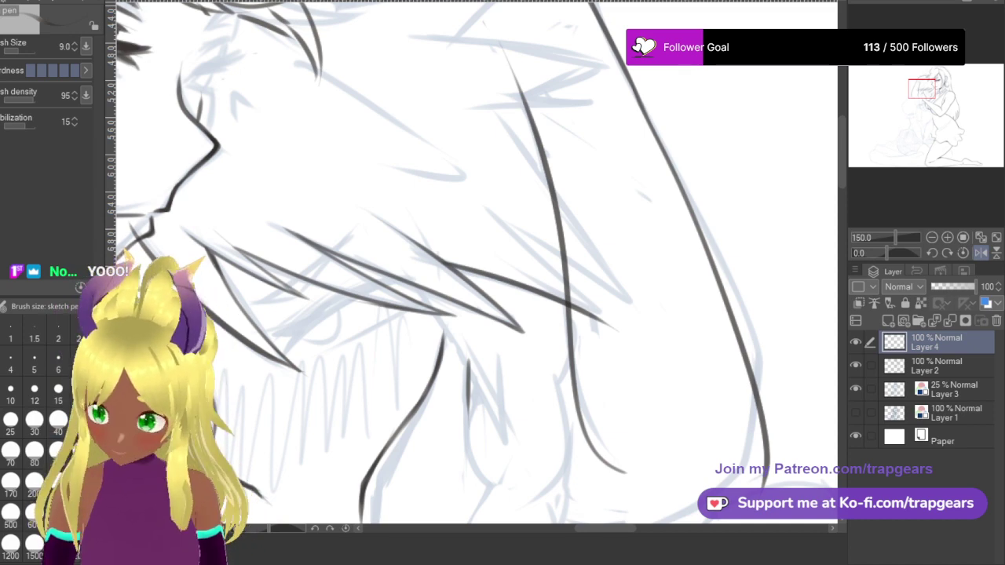
Ink the remaining strokes of the two spiky hair locks that cross the raised forearm.
{"action": "scroll", "coordinate": [377, 255], "scroll_direction": "down", "scroll_amount": 1}
{"action": "left_click_drag", "start_coordinate": [508, 269], "coordinate": [405, 282]}
{"action": "scroll", "coordinate": [405, 282], "scroll_direction": "up", "scroll_amount": 4}
{"action": "scroll", "coordinate": [311, 379], "scroll_direction": "down", "scroll_amount": 2}
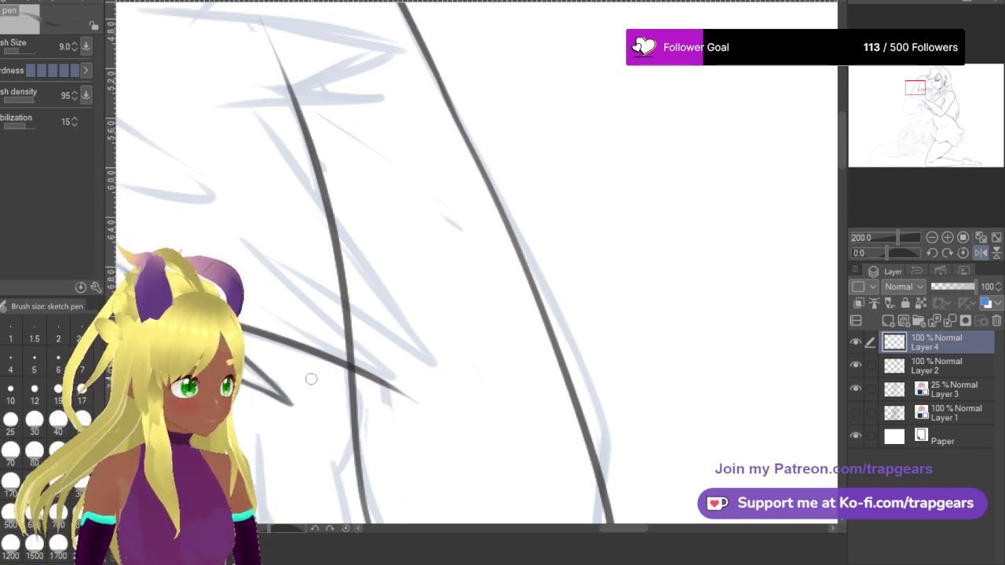
{"action": "scroll", "coordinate": [311, 379], "scroll_direction": "down", "scroll_amount": 4}
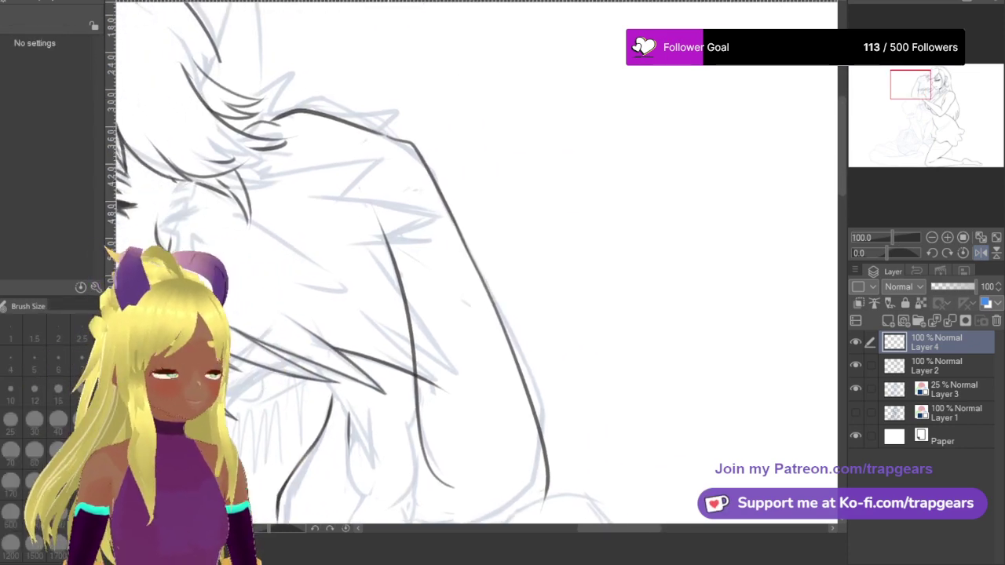
{"action": "left_click_drag", "start_coordinate": [403, 353], "coordinate": [411, 343]}
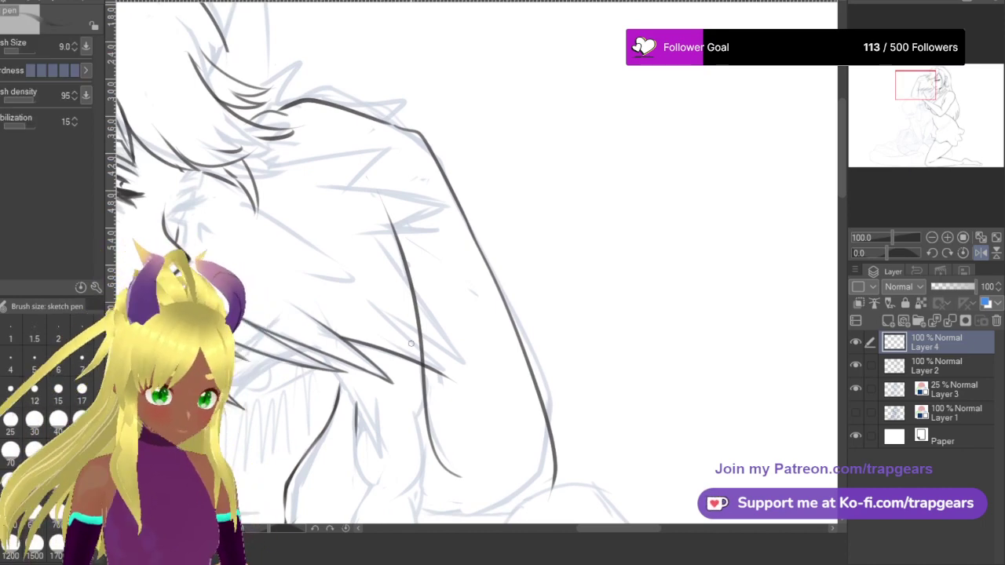
{"action": "key", "text": "space"}
{"action": "scroll", "coordinate": [597, 378], "scroll_direction": "up", "scroll_amount": 3}
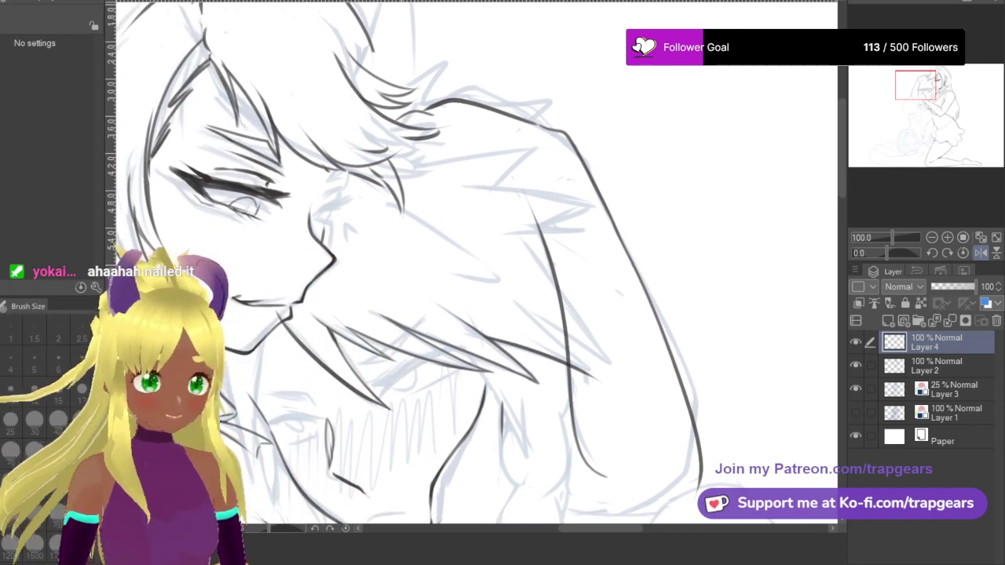
{"action": "left_click_drag", "start_coordinate": [597, 378], "coordinate": [425, 203]}
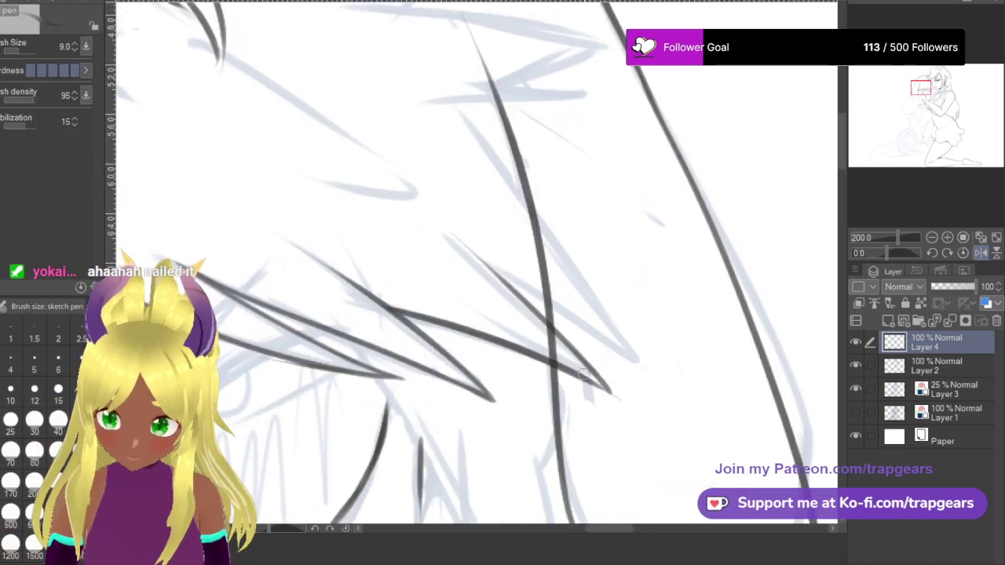
{"action": "mouse_move", "coordinate": [446, 243]}
{"action": "left_mouse_down"}
{"action": "mouse_move", "coordinate": [641, 365]}
{"action": "mouse_move", "coordinate": [460, 124]}
{"action": "mouse_move", "coordinate": [442, 186]}
{"action": "mouse_move", "coordinate": [632, 426]}
{"action": "left_mouse_up"}
{"action": "key", "text": "space"}
{"action": "key", "text": "ctrl+z"}
{"action": "key", "text": "ctrl+z"}
{"action": "mouse_move", "coordinate": [469, 193]}
{"action": "left_mouse_down"}
{"action": "mouse_move", "coordinate": [628, 420]}
{"action": "mouse_move", "coordinate": [567, 384]}
{"action": "mouse_move", "coordinate": [692, 444]}
{"action": "left_mouse_up"}
{"action": "key", "text": "space"}
{"action": "scroll", "coordinate": [240, 211], "scroll_direction": "down", "scroll_amount": 3}
Ink the slanted stroke of the small side lock hanging from under the fringe beside the fingers on the cheek.
{"action": "key", "text": "h"}
{"action": "left_click_drag", "start_coordinate": [596, 337], "coordinate": [447, 298]}
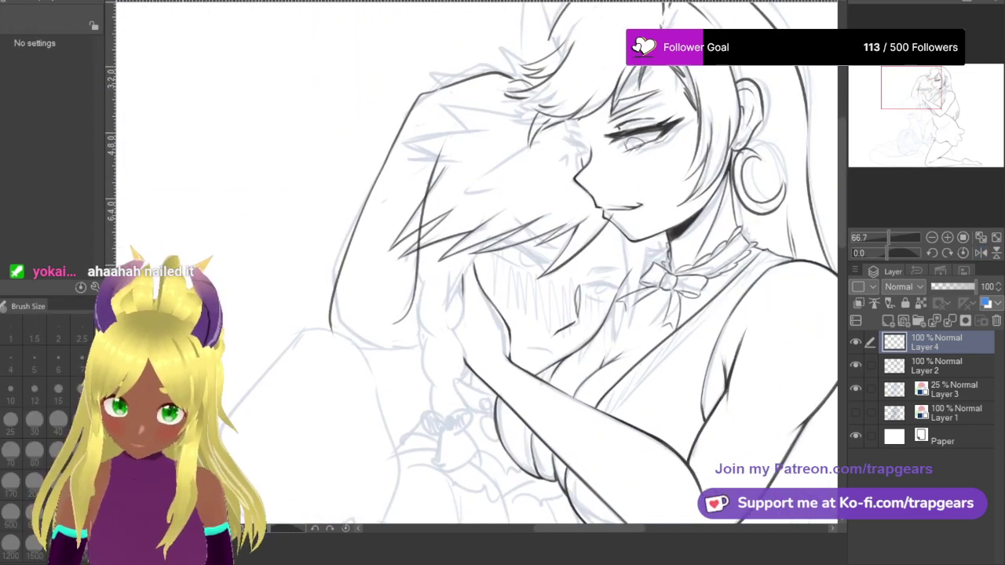
{"action": "scroll", "coordinate": [448, 298], "scroll_direction": "up", "scroll_amount": 3}
{"action": "left_click_drag", "start_coordinate": [558, 202], "coordinate": [452, 374]}
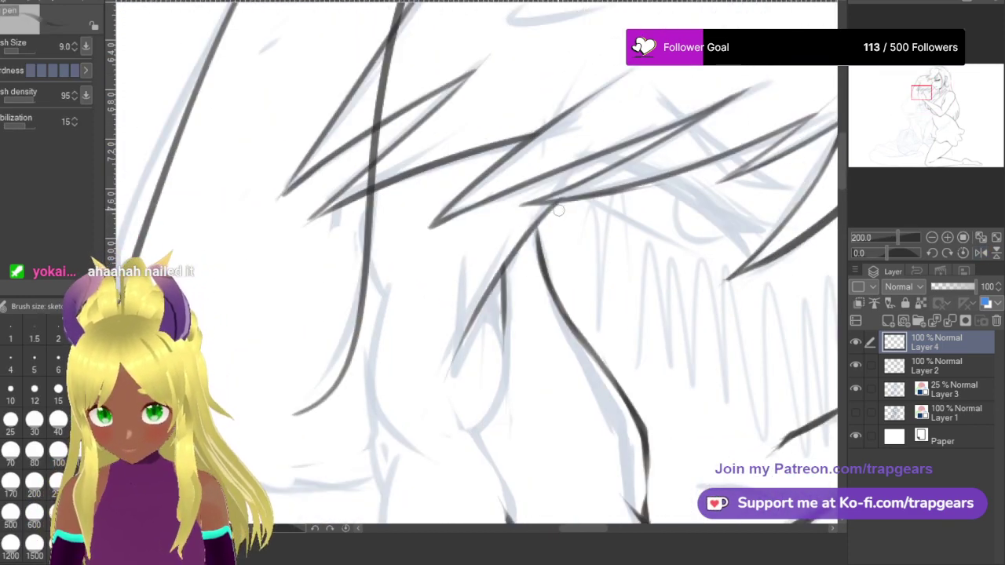
{"action": "key", "text": "ctrl+z"}
{"action": "left_click_drag", "start_coordinate": [556, 204], "coordinate": [452, 383]}
{"action": "key", "text": "ctrl+z"}
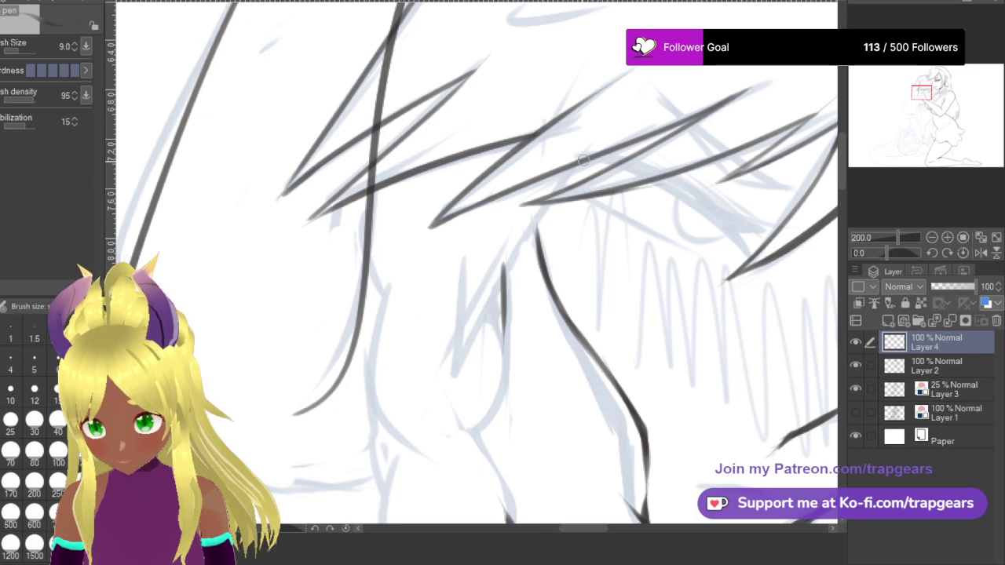
{"action": "mouse_move", "coordinate": [583, 160]}
{"action": "left_mouse_down"}
{"action": "mouse_move", "coordinate": [422, 322]}
{"action": "mouse_move", "coordinate": [476, 213]}
{"action": "mouse_move", "coordinate": [463, 386]}
{"action": "left_mouse_up"}
{"action": "scroll", "coordinate": [463, 387], "scroll_direction": "down", "scroll_amount": 5}
{"action": "key", "text": "space"}
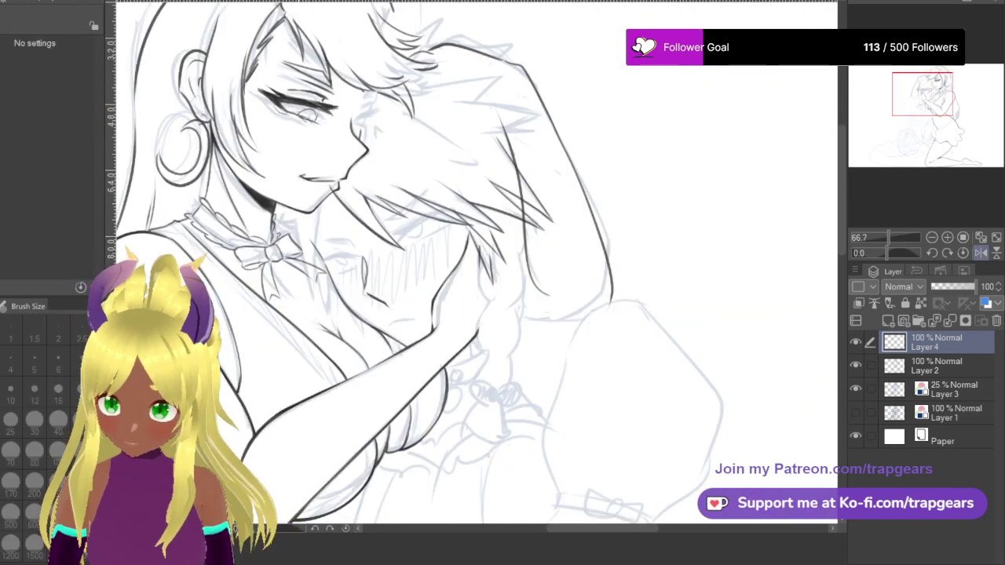
{"action": "left_click_drag", "start_coordinate": [357, 254], "coordinate": [262, 272]}
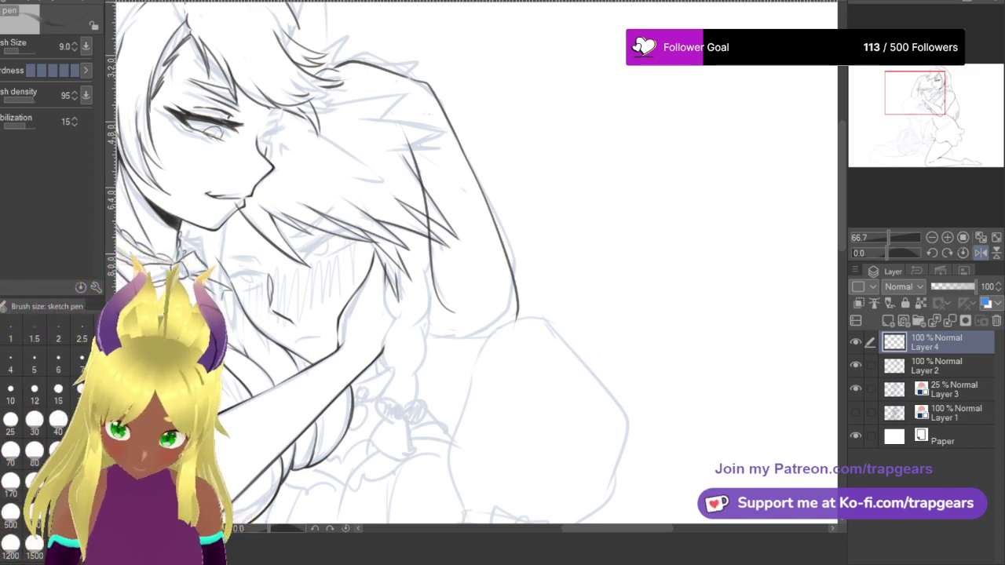
{"action": "key", "text": "space"}
{"action": "left_click_drag", "start_coordinate": [240, 218], "coordinate": [383, 218]}
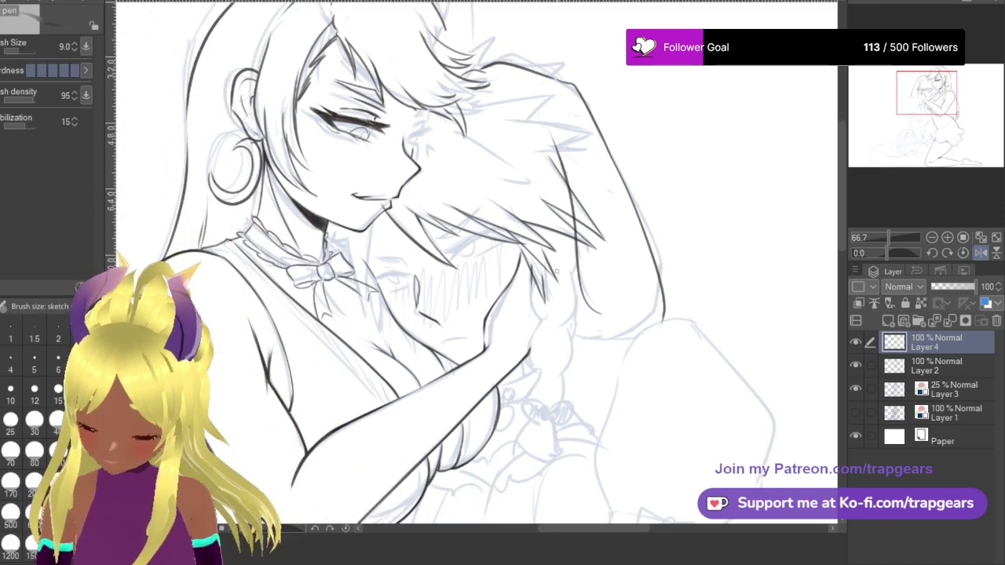
{"action": "key", "text": "space"}
{"action": "left_click_drag", "start_coordinate": [503, 163], "coordinate": [379, 177]}
{"action": "scroll", "coordinate": [379, 178], "scroll_direction": "up", "scroll_amount": 2}
{"action": "scroll", "coordinate": [379, 177], "scroll_direction": "down", "scroll_amount": 2}
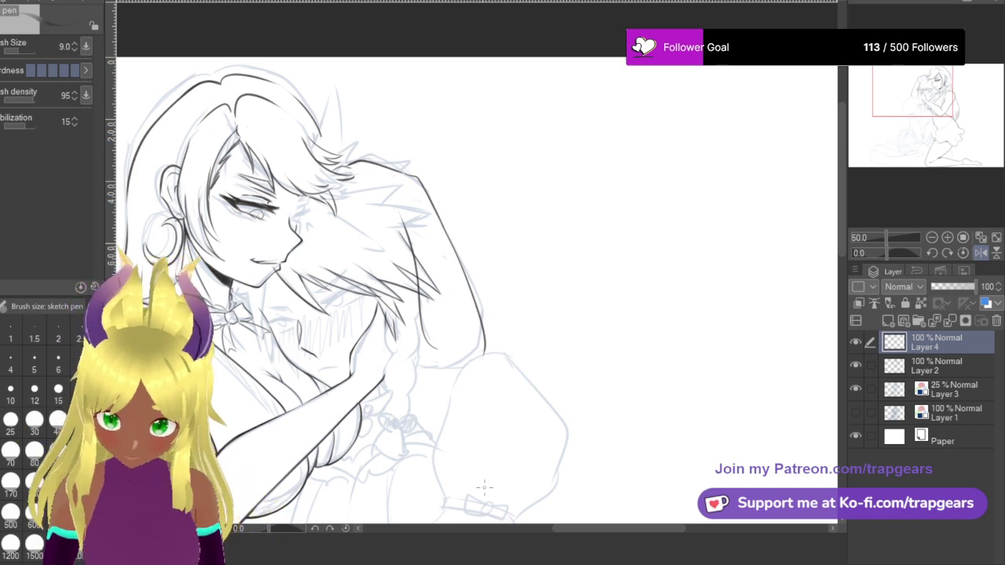
Ink a low pointed lock in two strokes below the side spikes, sweeping from the side hair across the raised forearm.
{"action": "scroll", "coordinate": [414, 263], "scroll_direction": "up", "scroll_amount": 3}
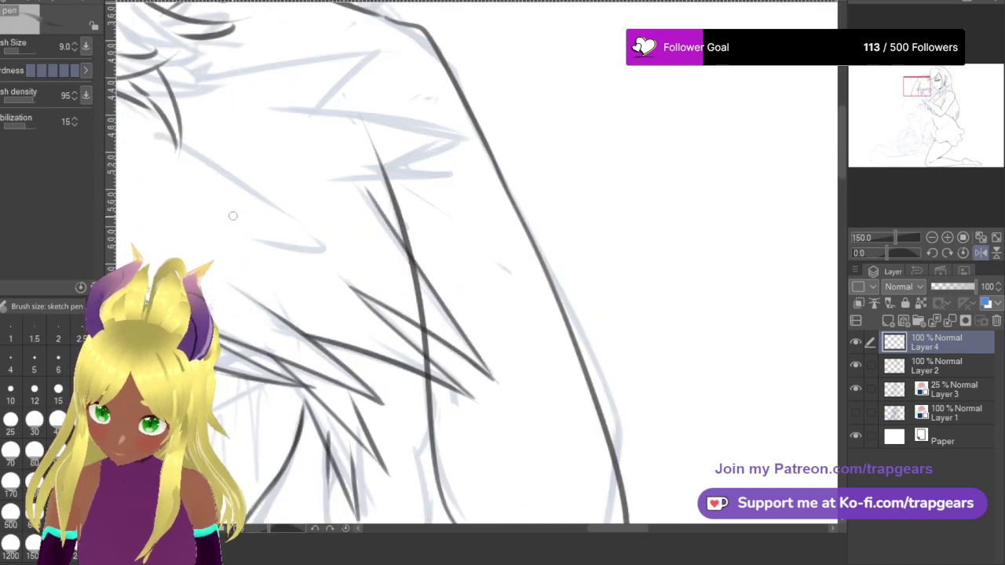
{"action": "key", "text": "h"}
{"action": "left_click_drag", "start_coordinate": [414, 259], "coordinate": [359, 93]}
{"action": "key", "text": "e"}
{"action": "left_click_drag", "start_coordinate": [526, 250], "coordinate": [456, 331]}
{"action": "key", "text": "p"}
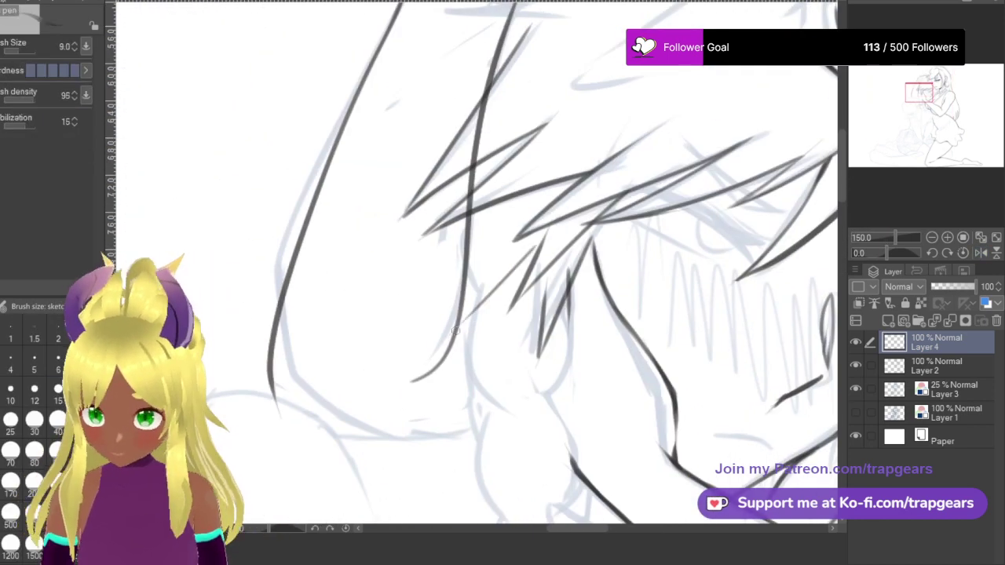
{"action": "key", "text": "ctrl+z"}
{"action": "mouse_move", "coordinate": [538, 239]}
{"action": "left_mouse_down"}
{"action": "mouse_move", "coordinate": [377, 321]}
{"action": "mouse_move", "coordinate": [407, 301]}
{"action": "left_mouse_up"}
{"action": "key", "text": "ctrl+z"}
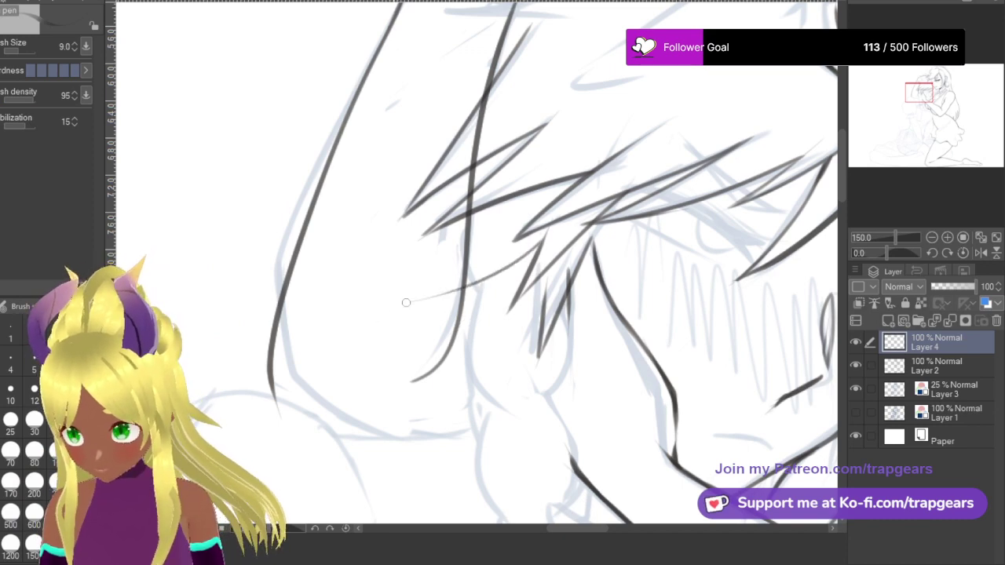
{"action": "key", "text": "ctrl+z"}
{"action": "mouse_move", "coordinate": [527, 255]}
{"action": "left_mouse_down"}
{"action": "mouse_move", "coordinate": [368, 300]}
{"action": "mouse_move", "coordinate": [490, 223]}
{"action": "left_mouse_up"}
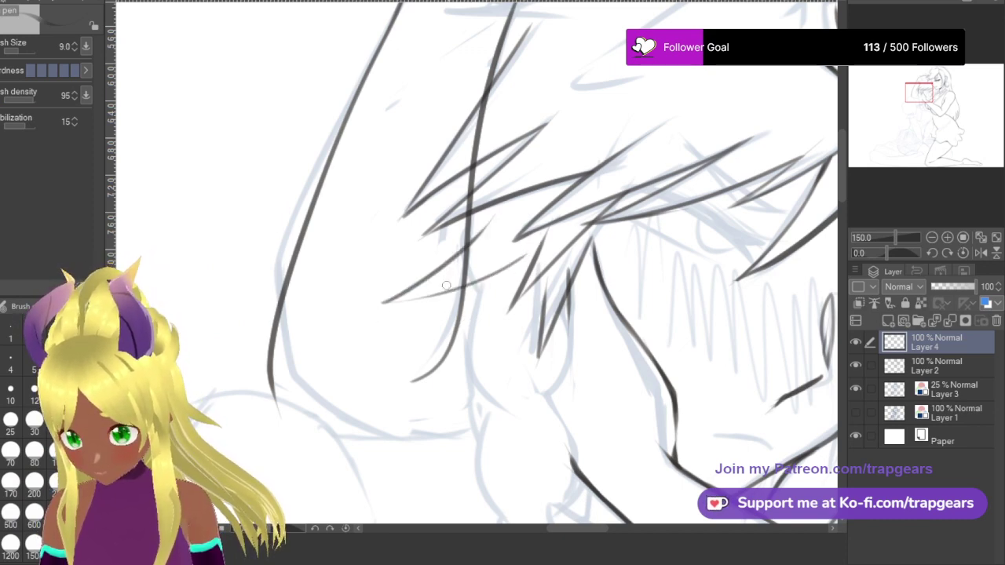
{"action": "left_click_drag", "start_coordinate": [460, 290], "coordinate": [407, 302]}
{"action": "scroll", "coordinate": [459, 271], "scroll_direction": "down", "scroll_amount": 3}
{"action": "key", "text": "space"}
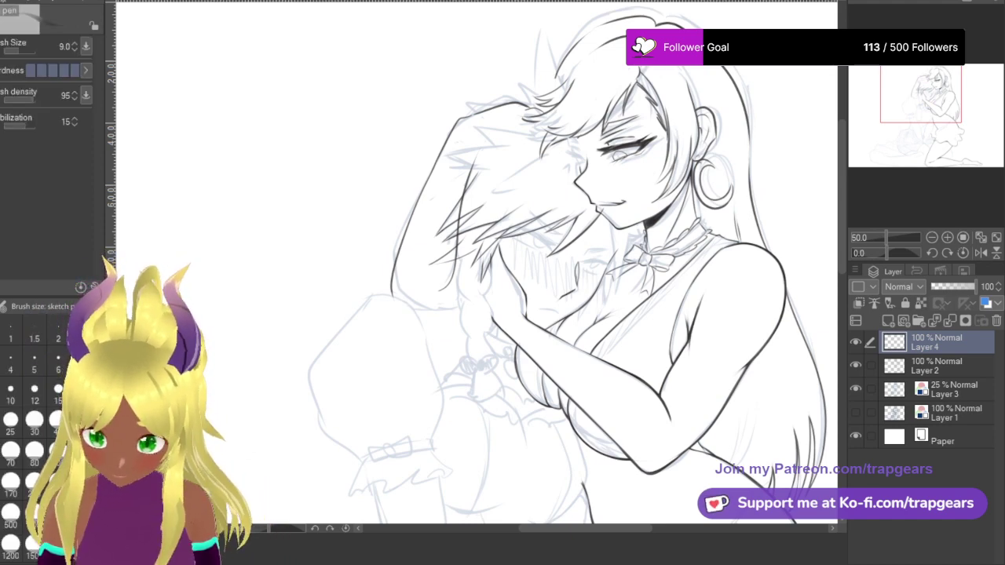
Ink the outer curve of the braid's upper segment, starting at the lower end of the raised forearm's inner line.
{"action": "scroll", "coordinate": [419, 269], "scroll_direction": "up", "scroll_amount": 3}
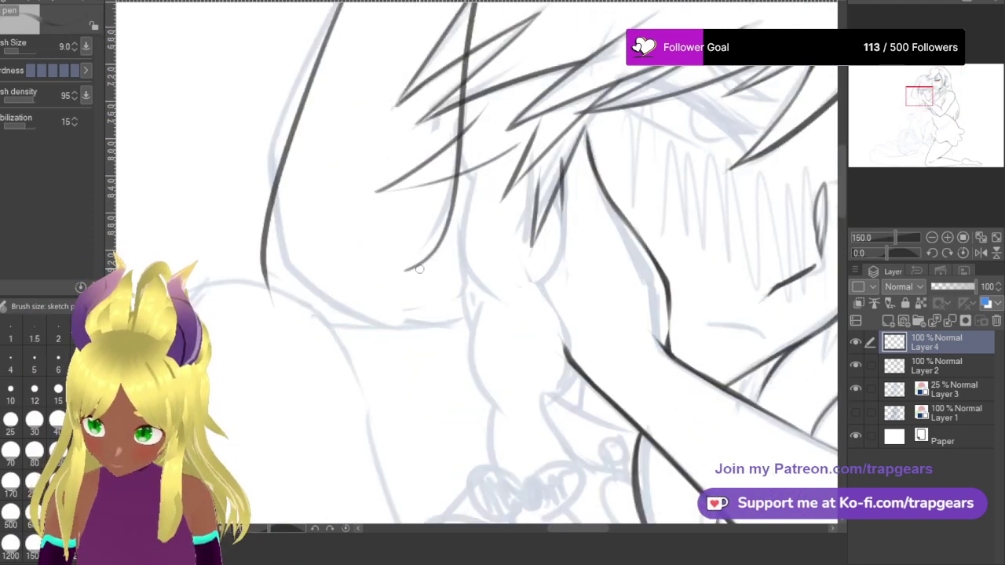
{"action": "key", "text": "e"}
{"action": "key", "text": "p"}
{"action": "mouse_move", "coordinate": [427, 262]}
{"action": "left_mouse_down"}
{"action": "mouse_move", "coordinate": [455, 380]}
{"action": "mouse_move", "coordinate": [457, 361]}
{"action": "left_mouse_up"}
{"action": "key", "text": "ctrl+z"}
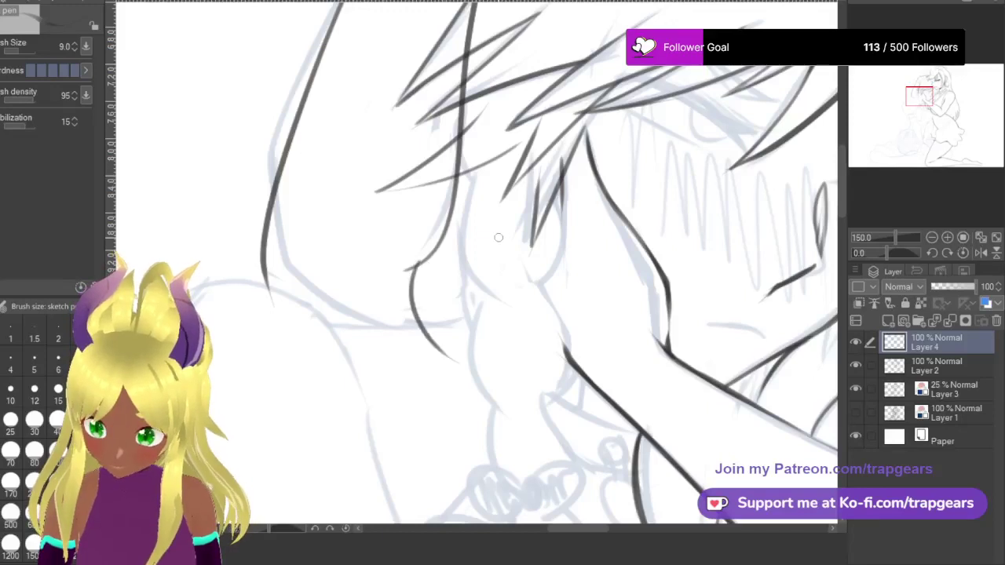
Ink the opposite curve of the braid's upper segment and switch to the eraser for trimming its start.
{"action": "mouse_move", "coordinate": [497, 237]}
{"action": "left_mouse_down"}
{"action": "mouse_move", "coordinate": [533, 330]}
{"action": "mouse_move", "coordinate": [525, 349]}
{"action": "mouse_move", "coordinate": [480, 302]}
{"action": "left_mouse_up"}
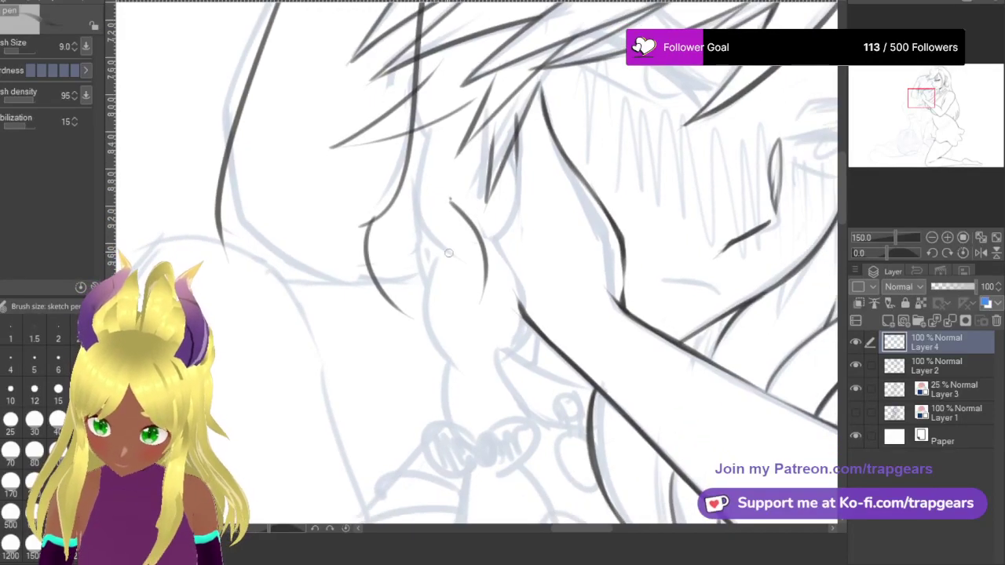
{"action": "key", "text": "ctrl+z"}
{"action": "key", "text": "e"}
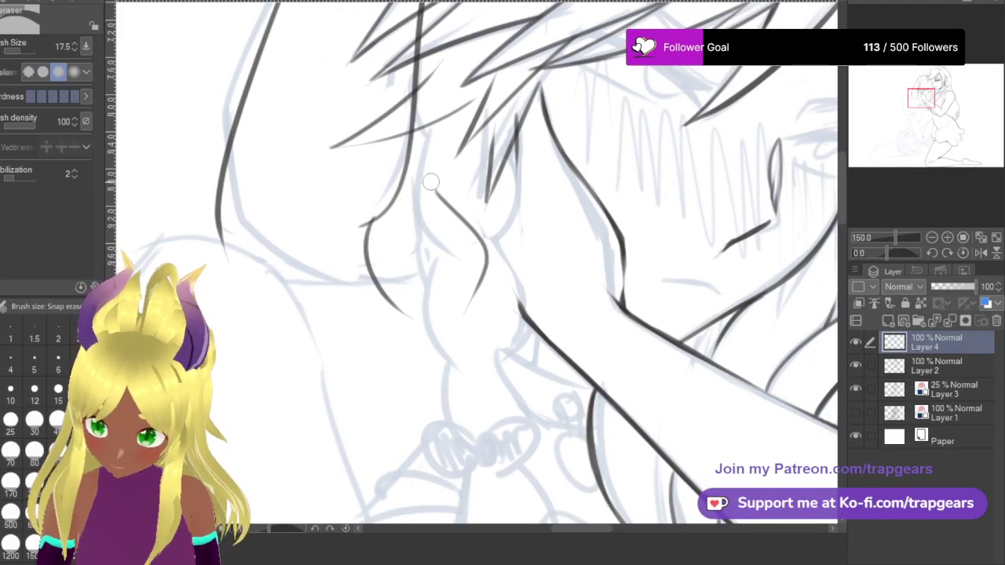